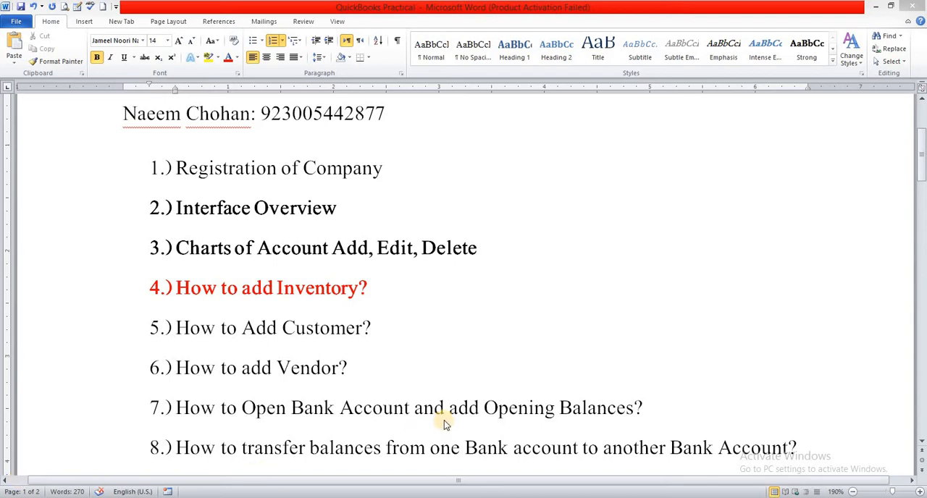
# - Switch to YouTube in the Chrome browser and look through the Education Video channel's uploads and created playlists
pyautogui.click(585, 497)
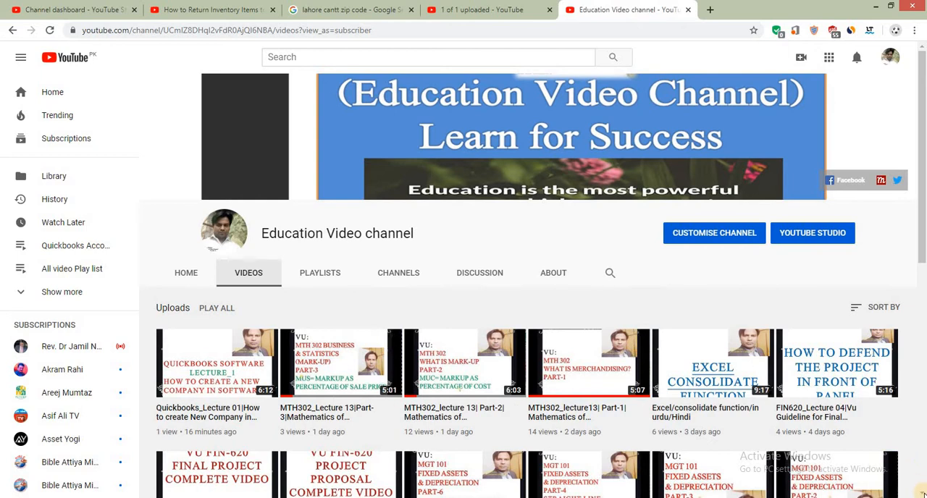
pyautogui.scroll(-1, 921, 491)
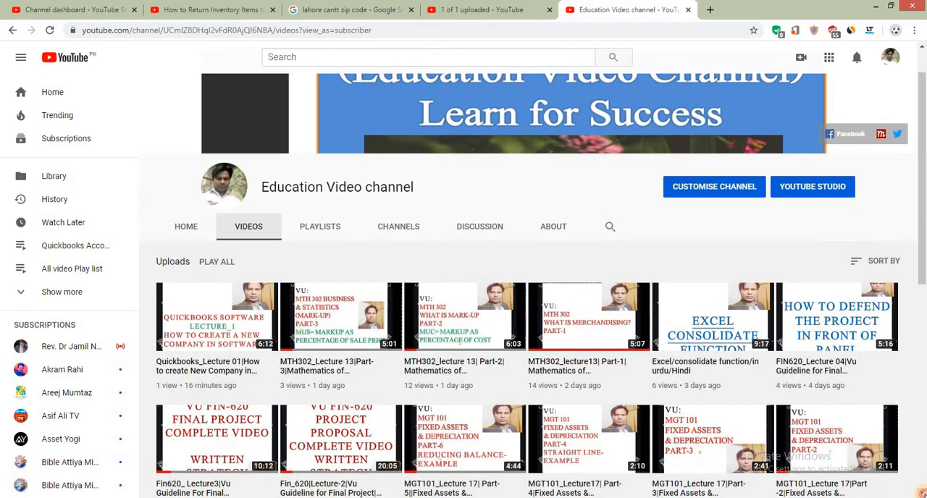
pyautogui.scroll(-1, 921, 491)
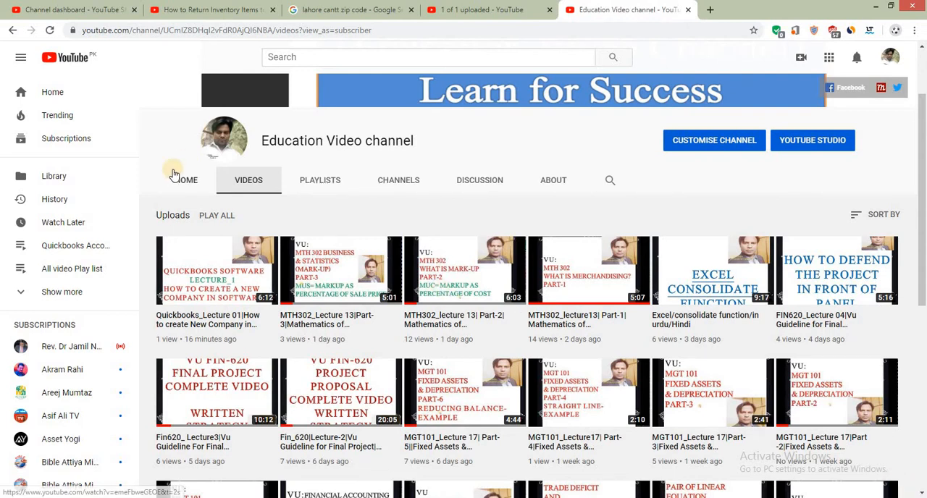
pyautogui.click(322, 186)
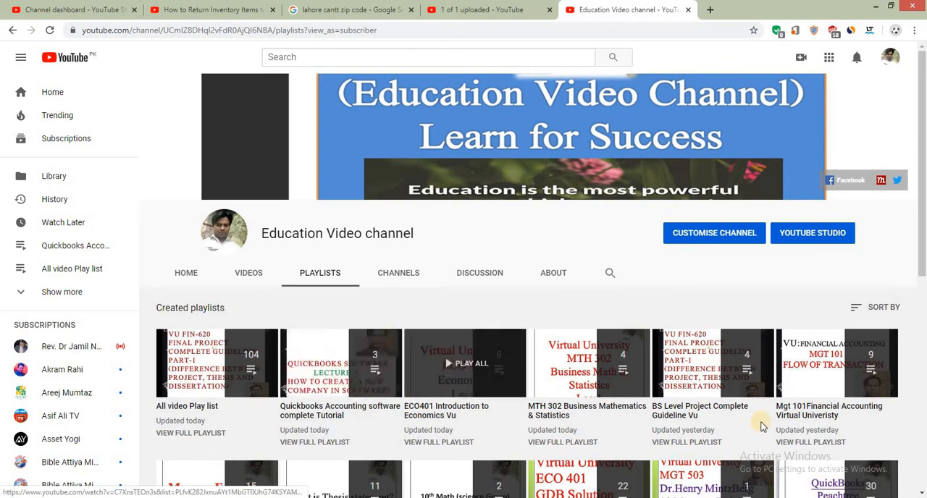
pyautogui.scroll(-5, 923, 488)
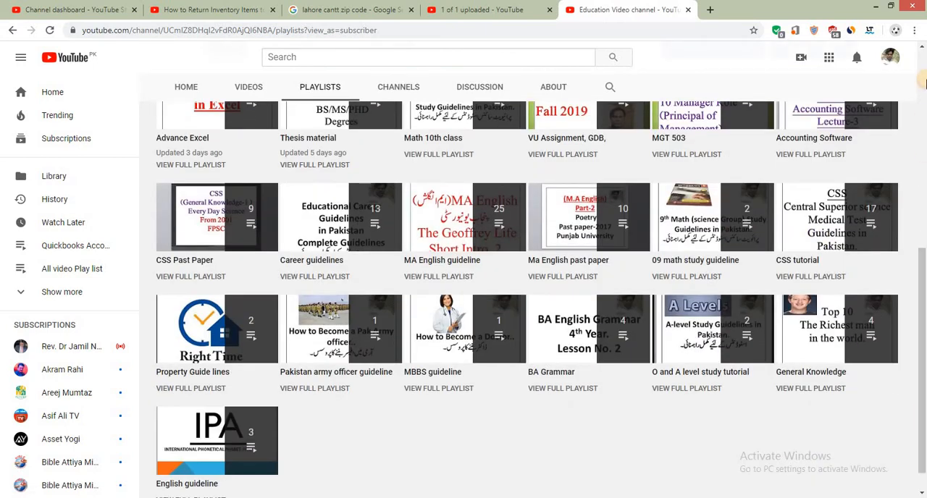
pyautogui.scroll(6, 923, 84)
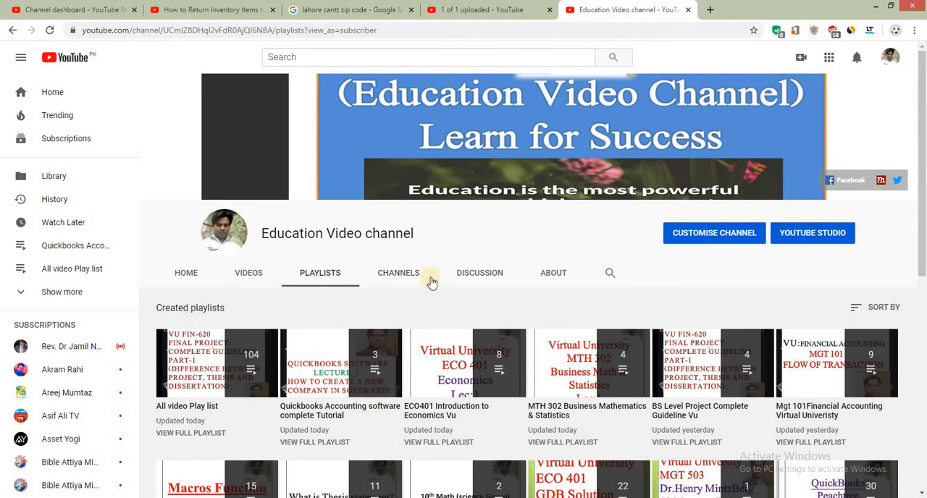
# - Switch to QuickBooks and open the Items & Services list from the home page
pyautogui.moveTo(585, 497)
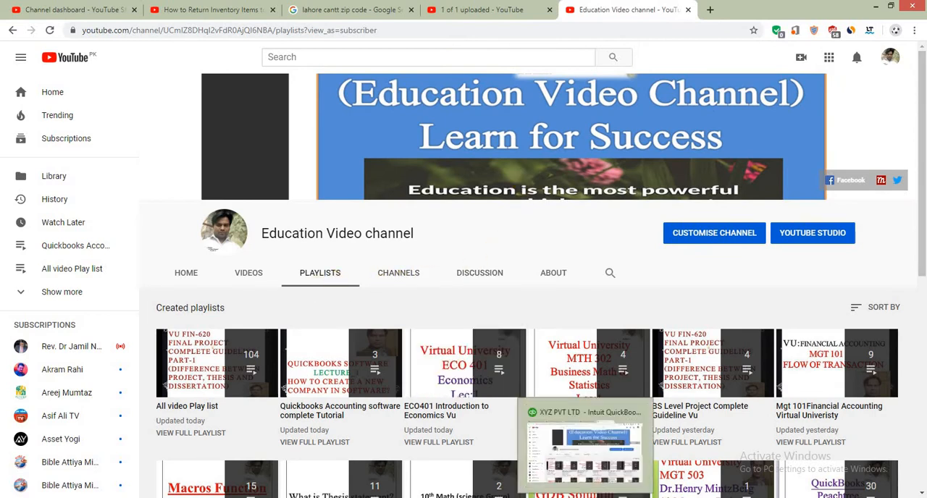
pyautogui.click(585, 453)
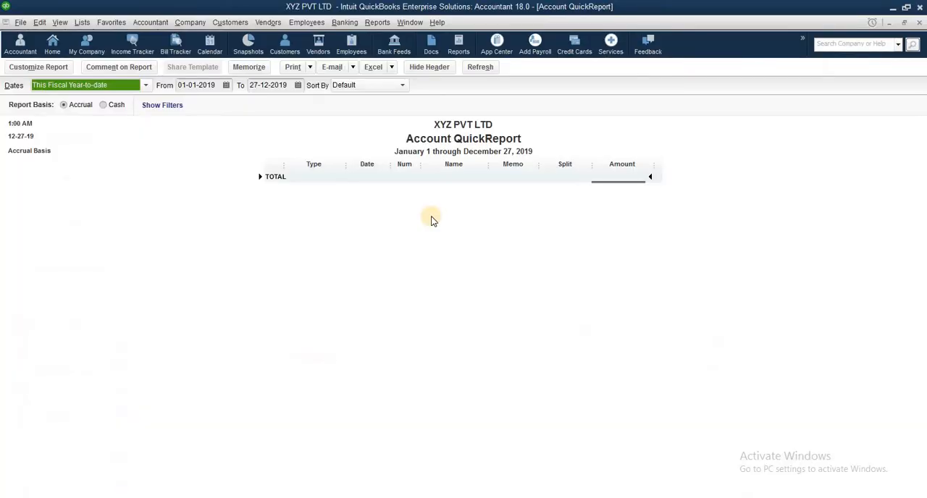
pyautogui.click(54, 45)
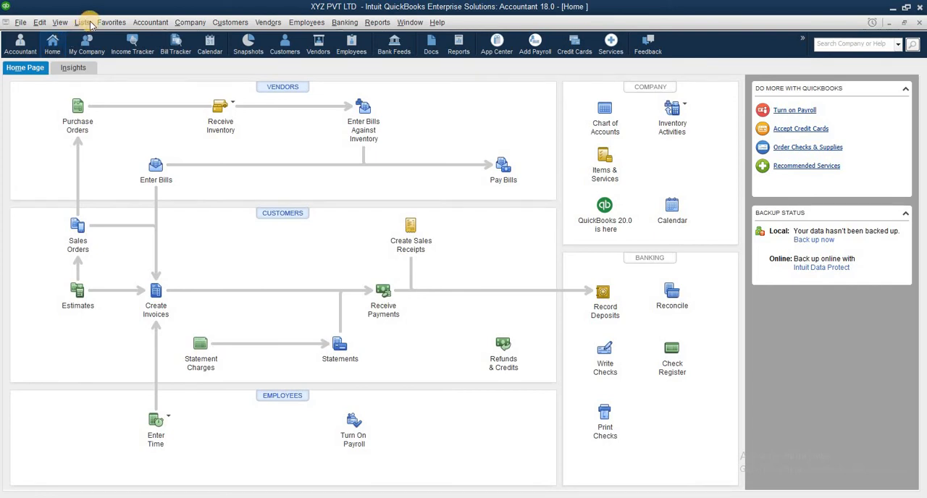
pyautogui.click(134, 22)
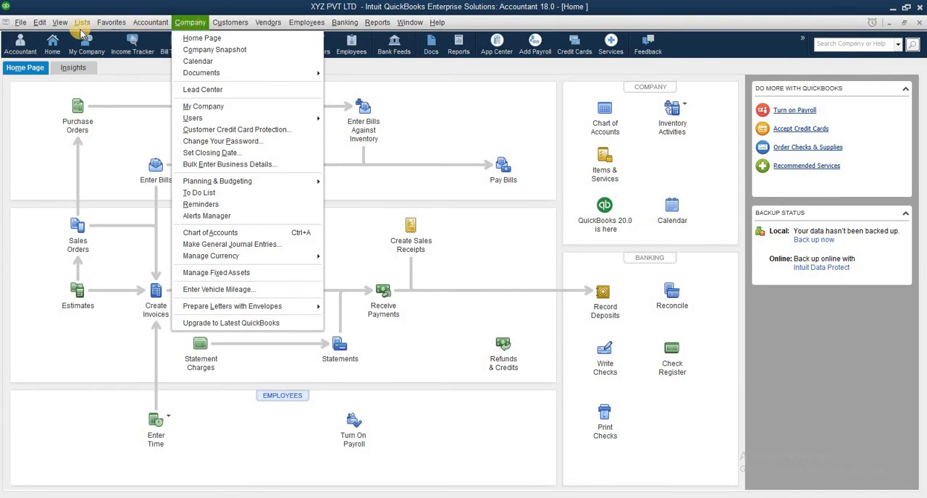
pyautogui.moveTo(82, 22)
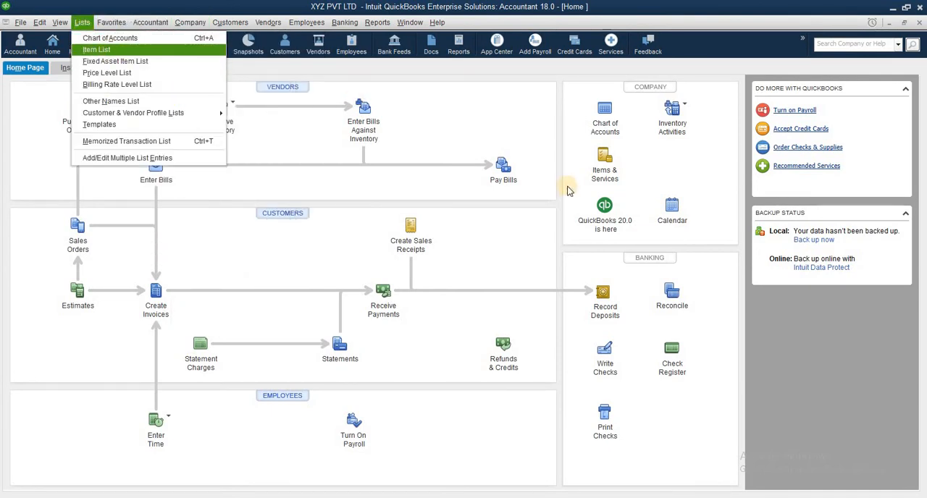
pyautogui.click(604, 177)
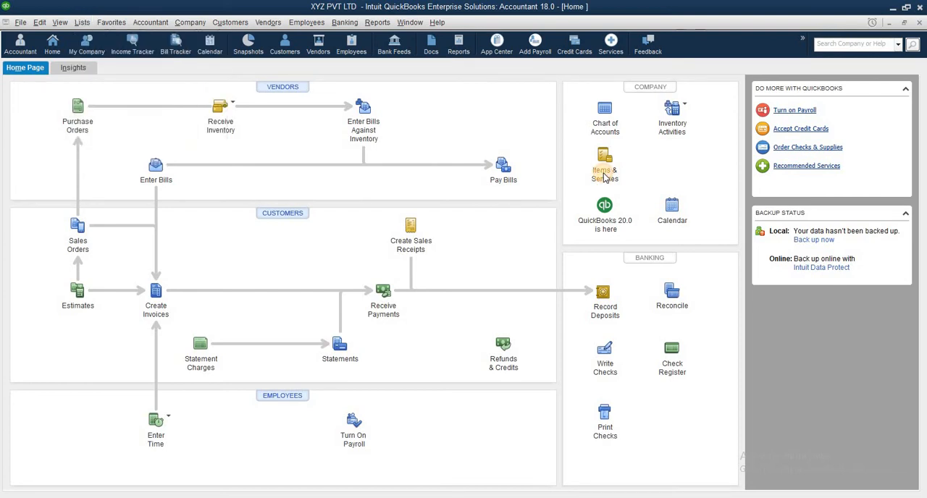
pyautogui.click(605, 177)
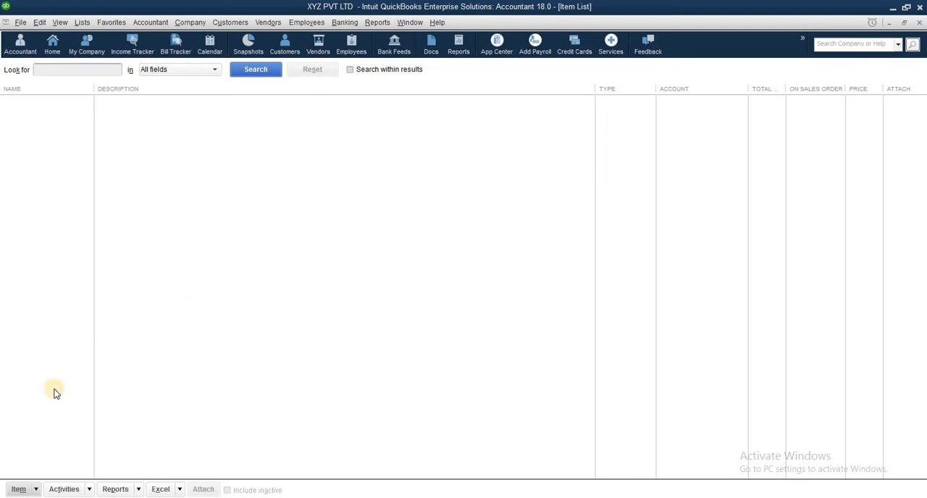
# - Start a new item of type Inventory Part and name it Computer
pyautogui.click(36, 489)
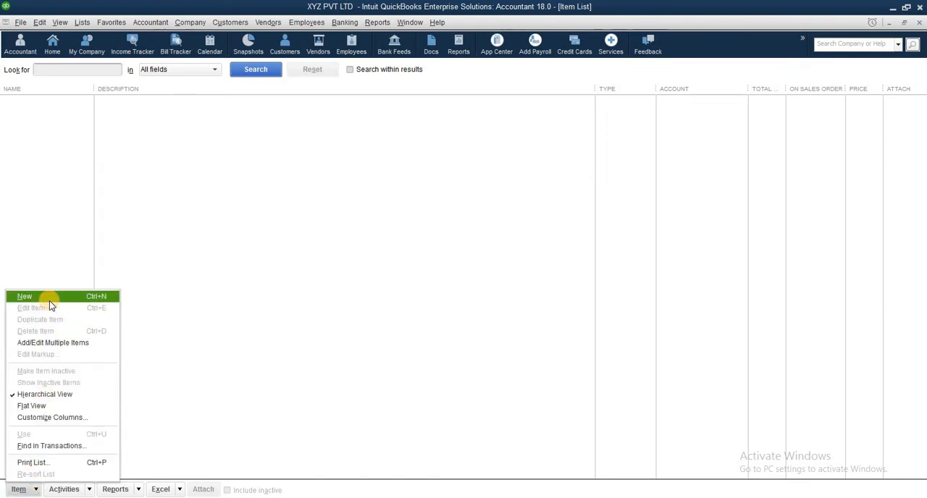
pyautogui.click(49, 298)
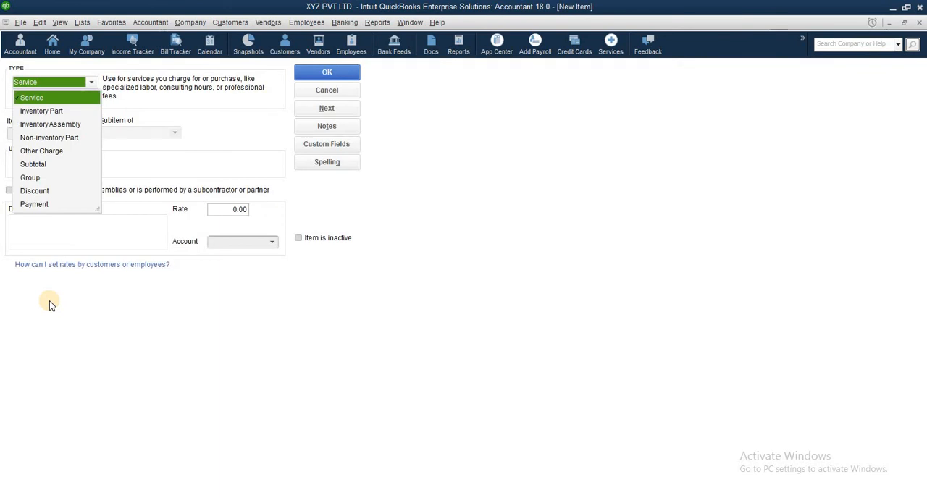
pyautogui.click(56, 111)
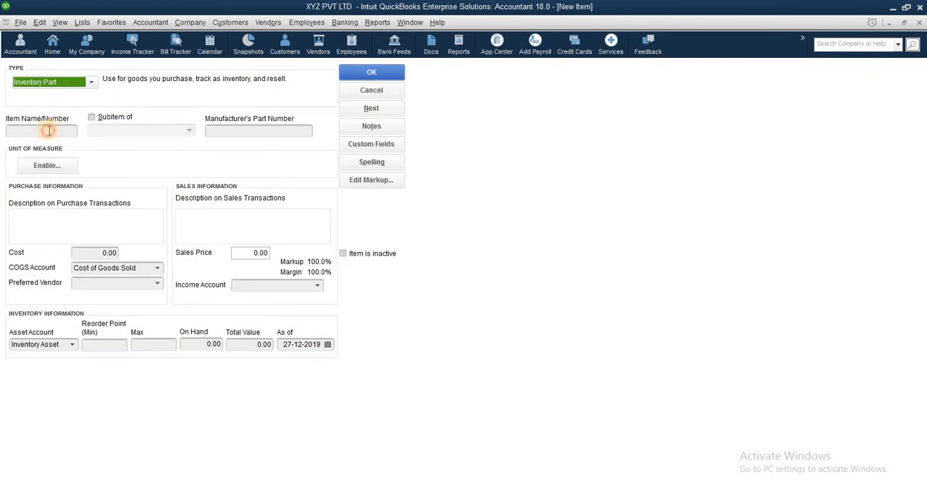
pyautogui.click(50, 130)
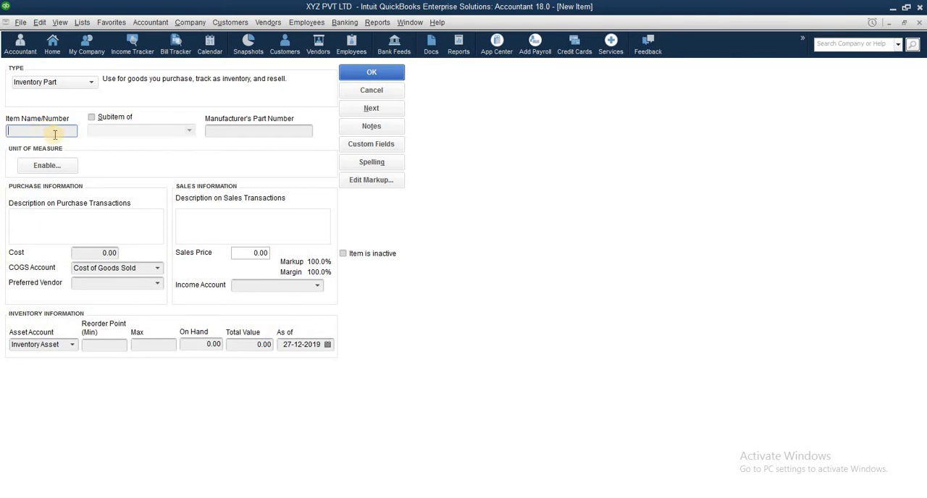
pyautogui.click(55, 135)
pyautogui.write('Computer')
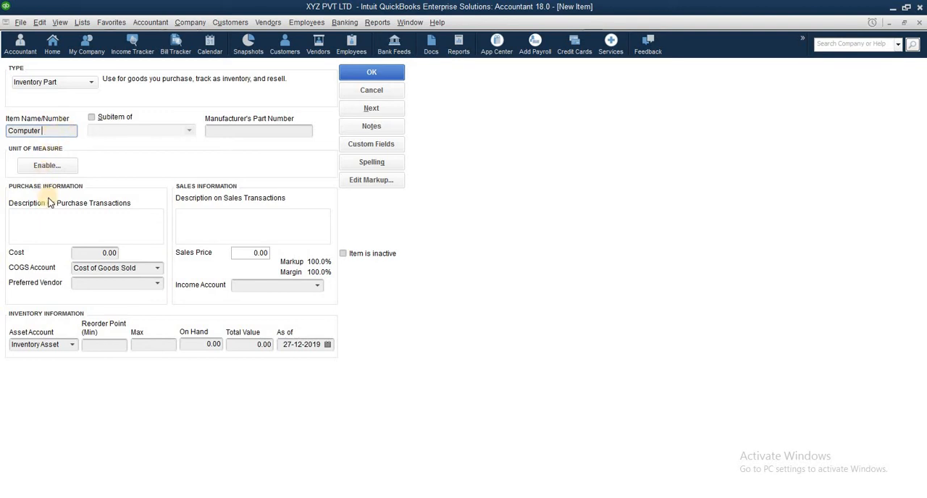
# - Enter Dell as the Computer item's purchase description and set its cost to 15,000
pyautogui.click(80, 239)
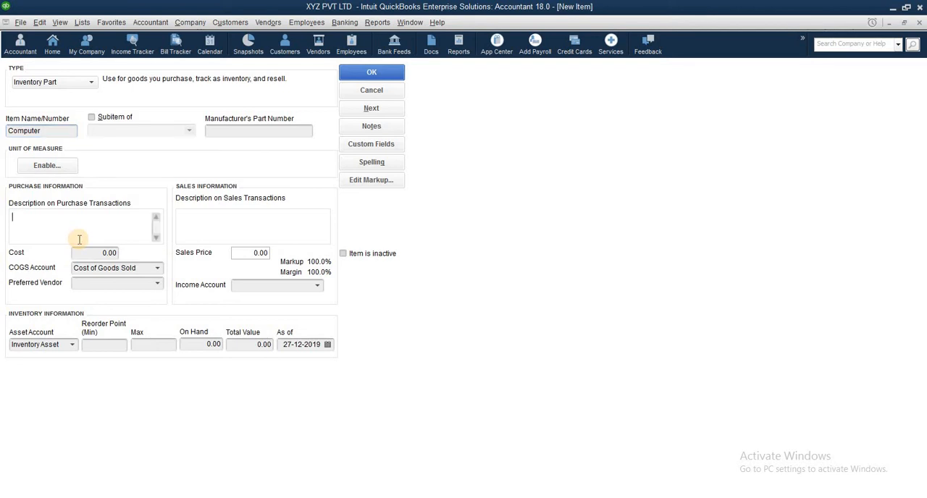
pyautogui.write('Dell')
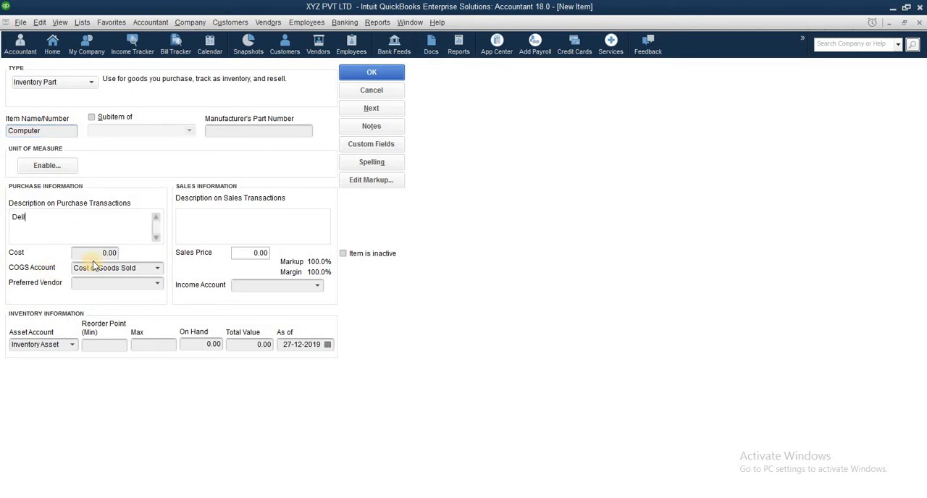
pyautogui.click(100, 252)
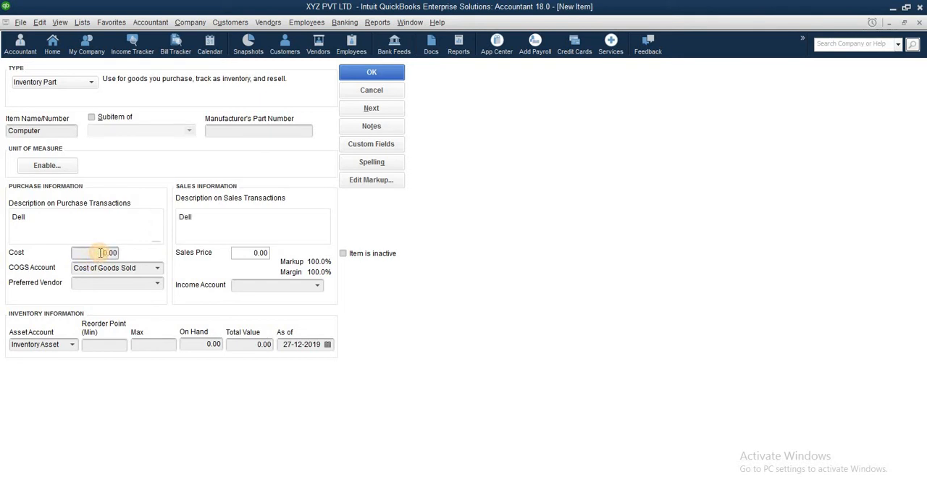
pyautogui.press('BackSpace')
pyautogui.press('BackSpace')
pyautogui.press('BackSpace')
pyautogui.press('BackSpace')
pyautogui.write('1500')
pyautogui.press('Tab')
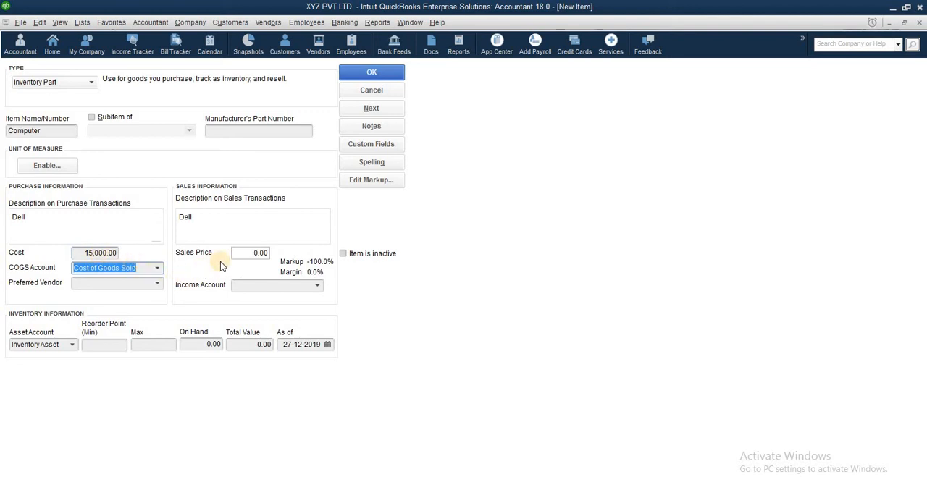
# - Set the Computer item's sales price to 20,000 and check the choices for its preferred vendor
pyautogui.click(247, 252)
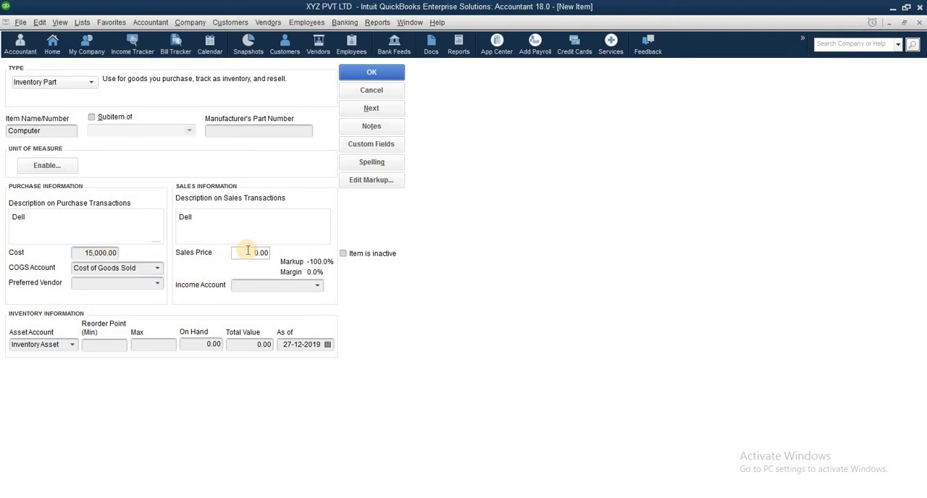
pyautogui.press('Delete')
pyautogui.press('Delete')
pyautogui.write('00')
pyautogui.click(160, 285)
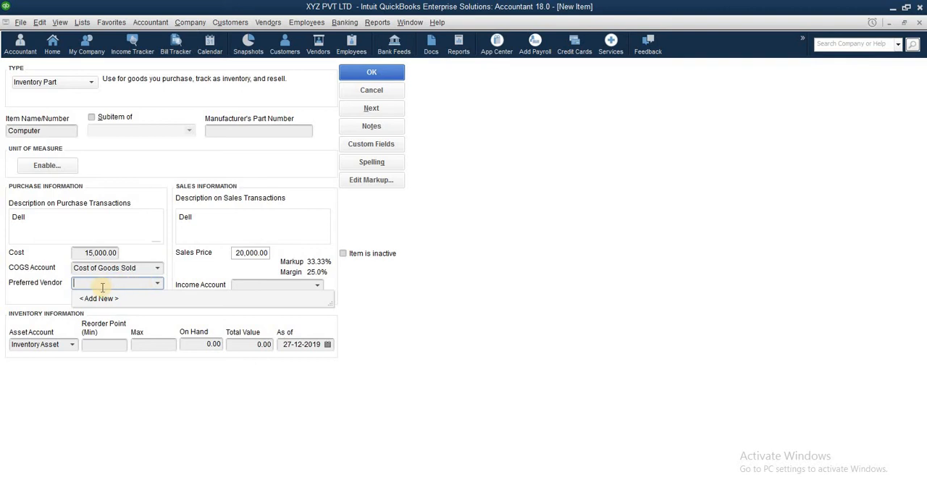
pyautogui.click(59, 294)
# - Create an income-type account named Income Account as the Computer item's income account, and save the item
pyautogui.click(319, 287)
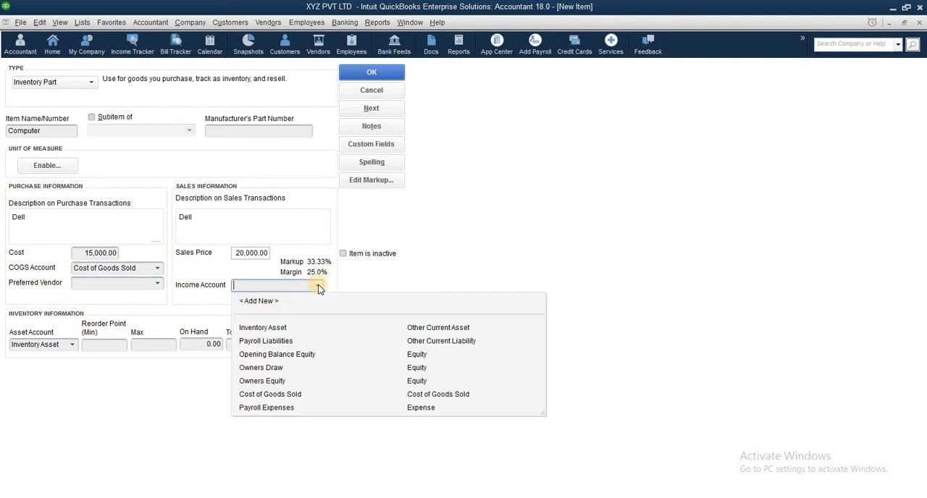
pyautogui.click(261, 303)
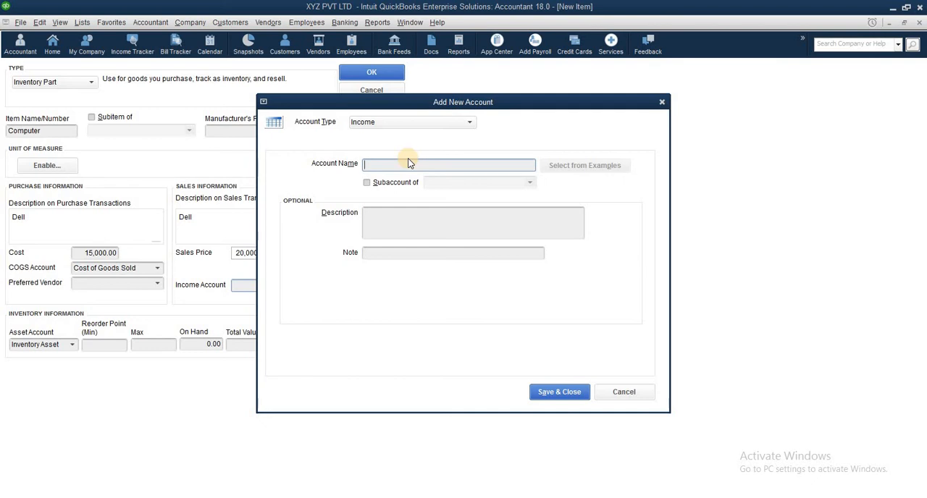
pyautogui.write('Incom')
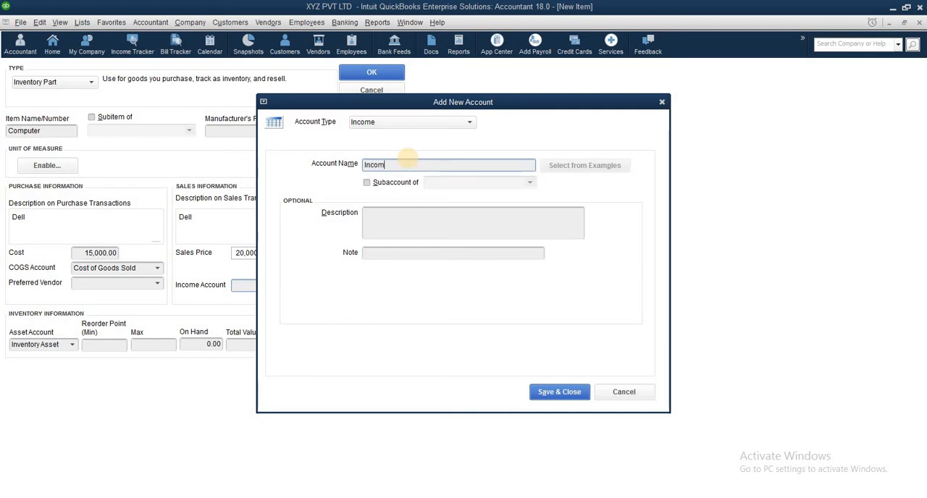
pyautogui.write('e Account')
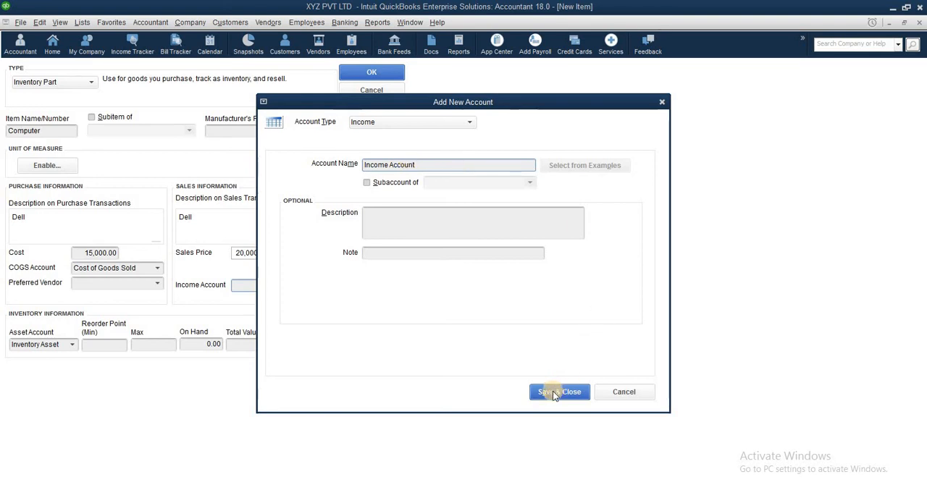
pyautogui.click(554, 395)
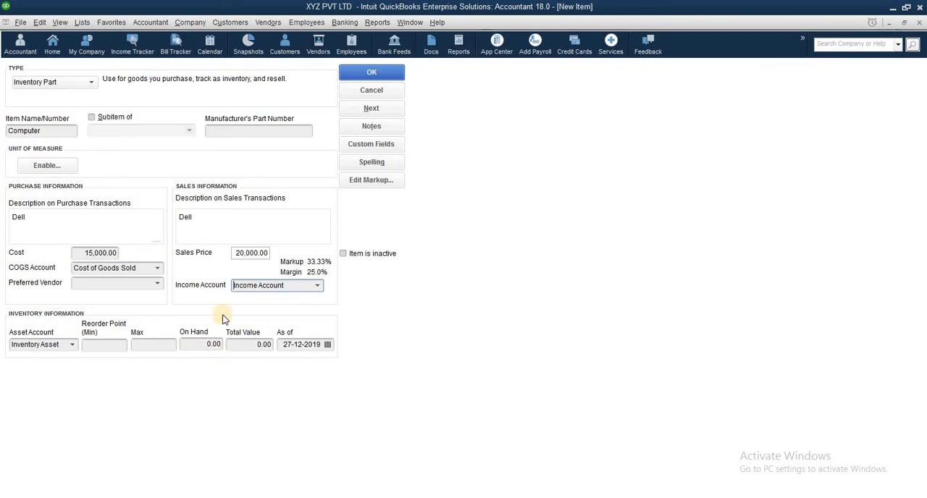
pyautogui.click(370, 76)
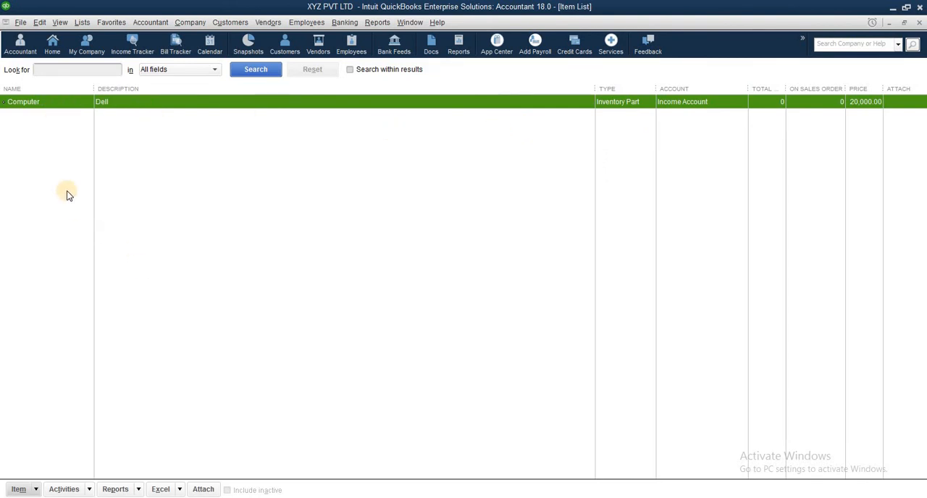
# - Open the inventory parts for adding and editing multiple items, and start a blank row below Computer
pyautogui.click(36, 489)
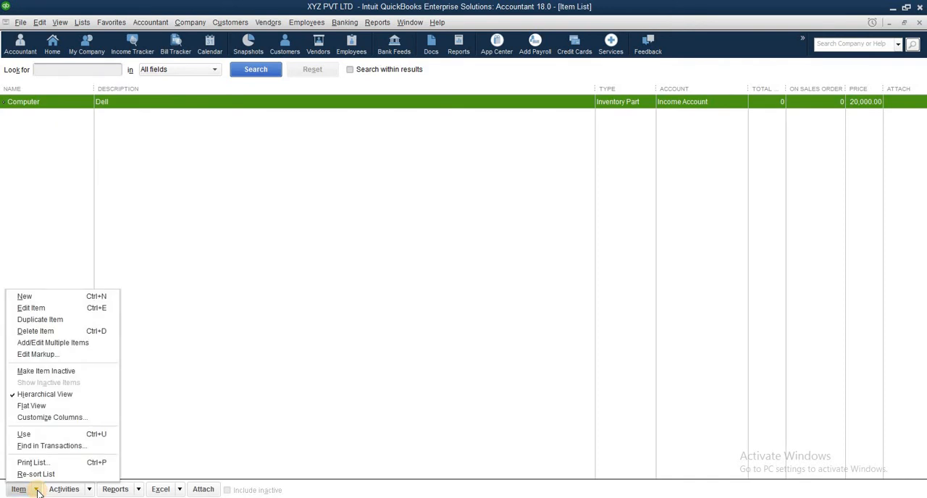
pyautogui.click(70, 344)
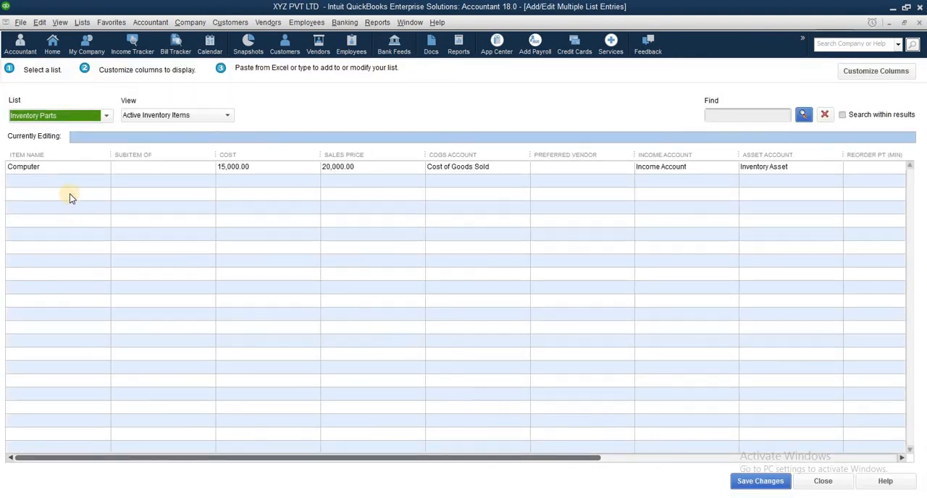
pyautogui.click(72, 181)
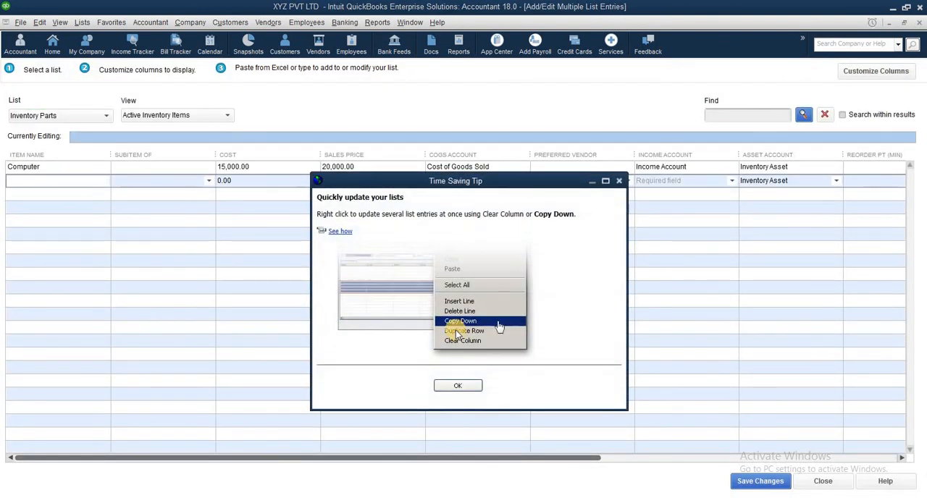
pyautogui.click(452, 386)
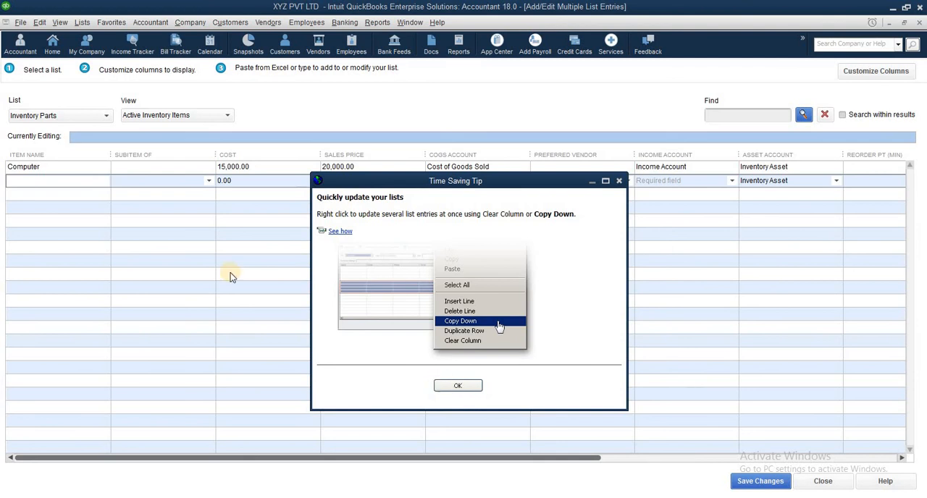
pyautogui.click(74, 182)
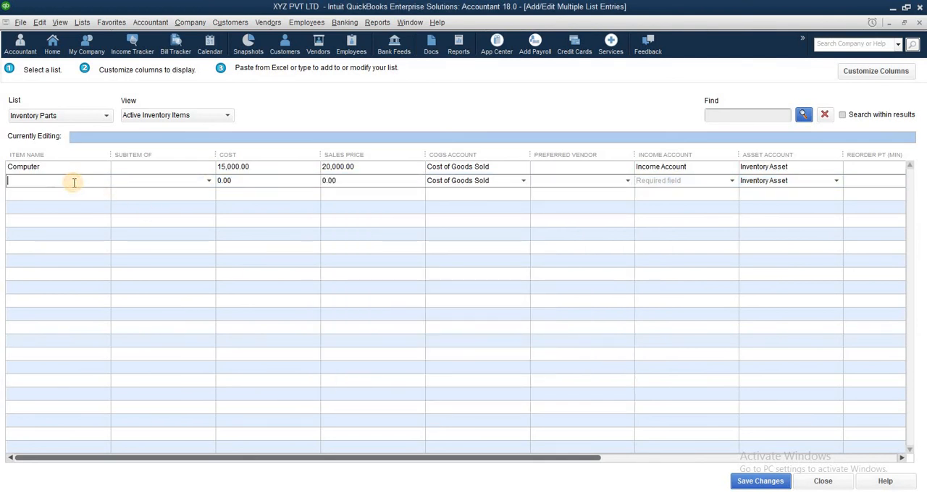
# - Enter the item LCD in the new row with a cost of 8,000 and a sales price of 10,000
pyautogui.write('LCD')
pyautogui.press('Tab')
pyautogui.press('Tab')
pyautogui.write('8000')
pyautogui.press('Tab')
pyautogui.write('10000')
# - Assign Income Account as the LCD item's income account and save the list changes
pyautogui.press('Tab')
pyautogui.press('Tab')
pyautogui.press('Tab')
pyautogui.click(730, 181)
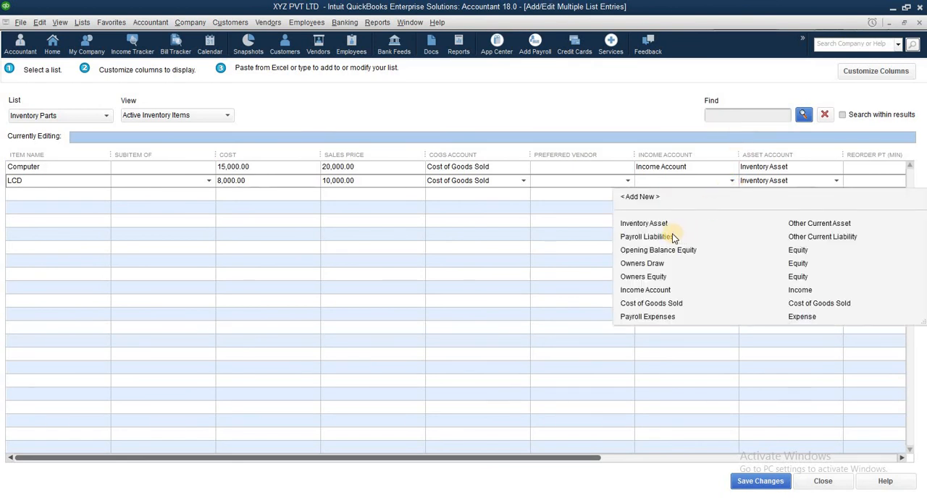
pyautogui.click(649, 294)
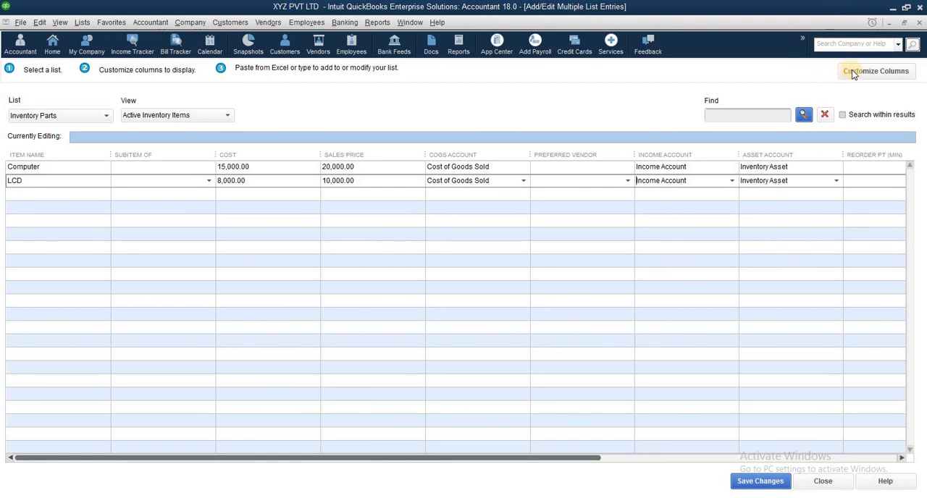
pyautogui.click(740, 481)
pyautogui.click(460, 164)
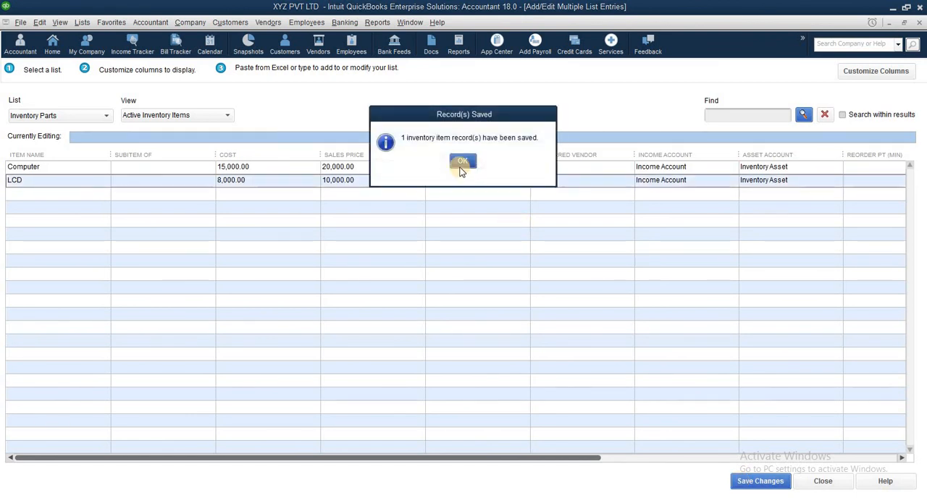
# - Return to the home page and reopen the Items & Services list to review the items
pyautogui.click(52, 46)
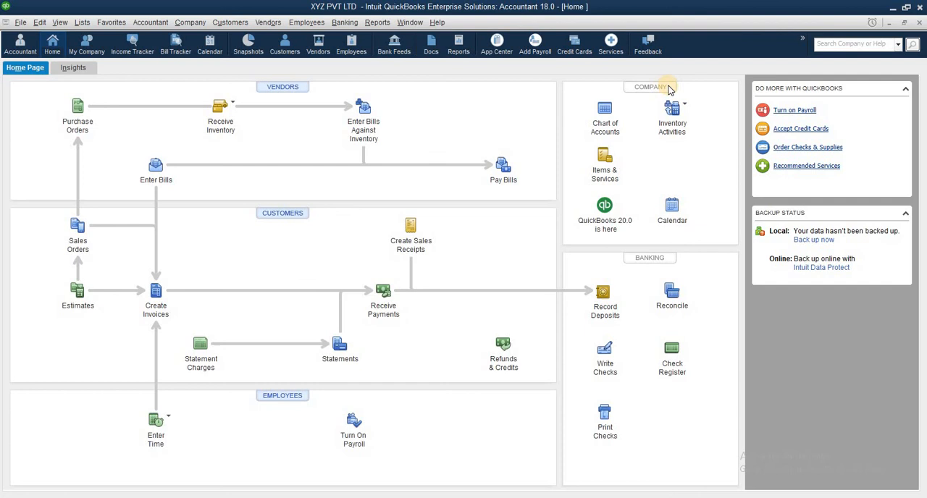
pyautogui.click(601, 187)
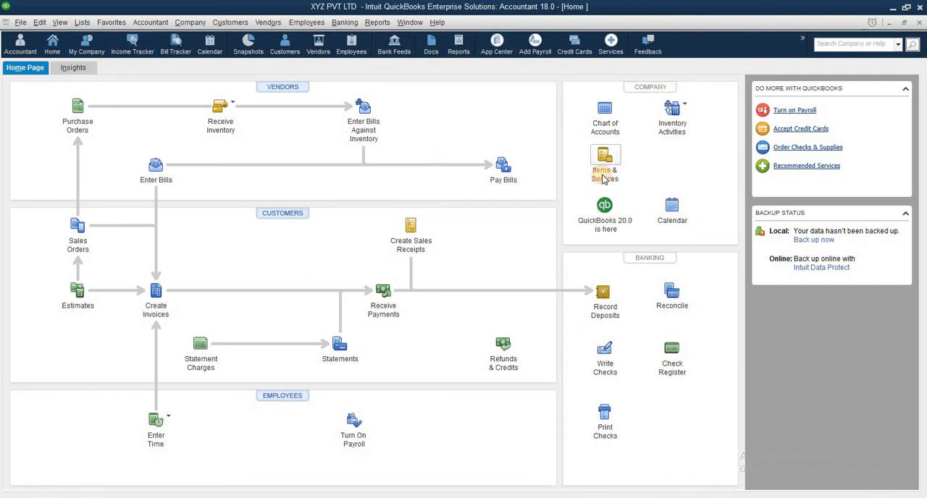